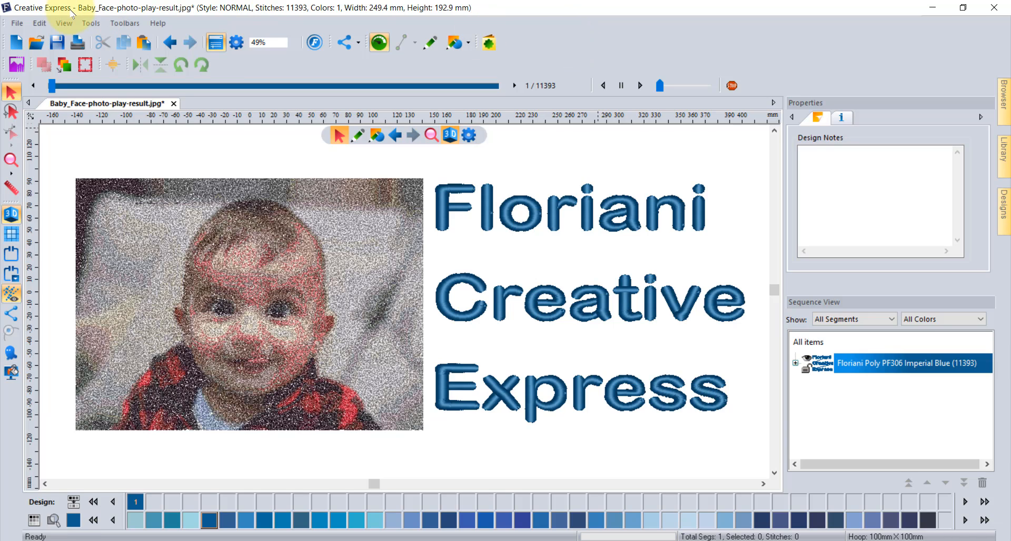
- Open the embroidery design Folk Art Bird.waf from the Desktop
click(36, 43)
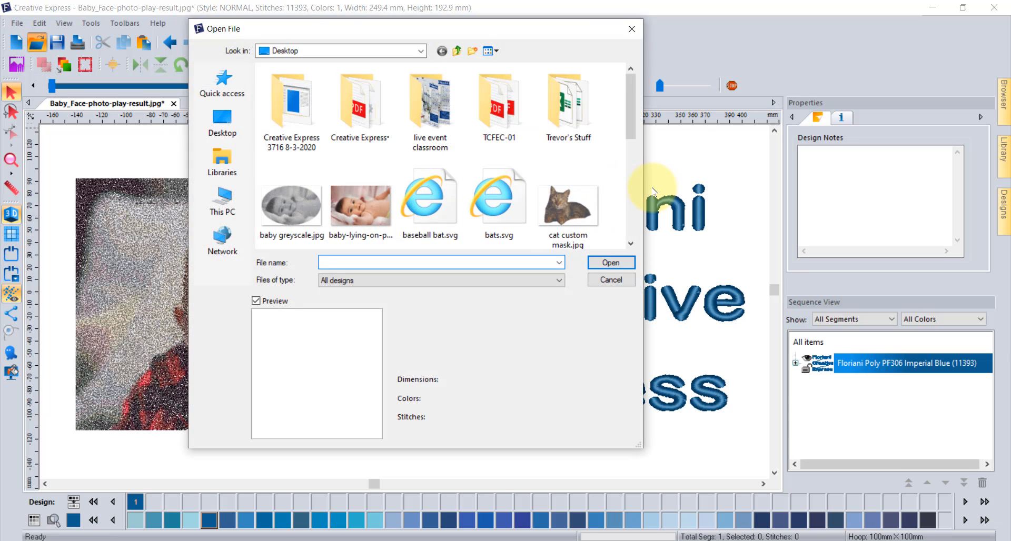
scroll(640, 195, down, 3)
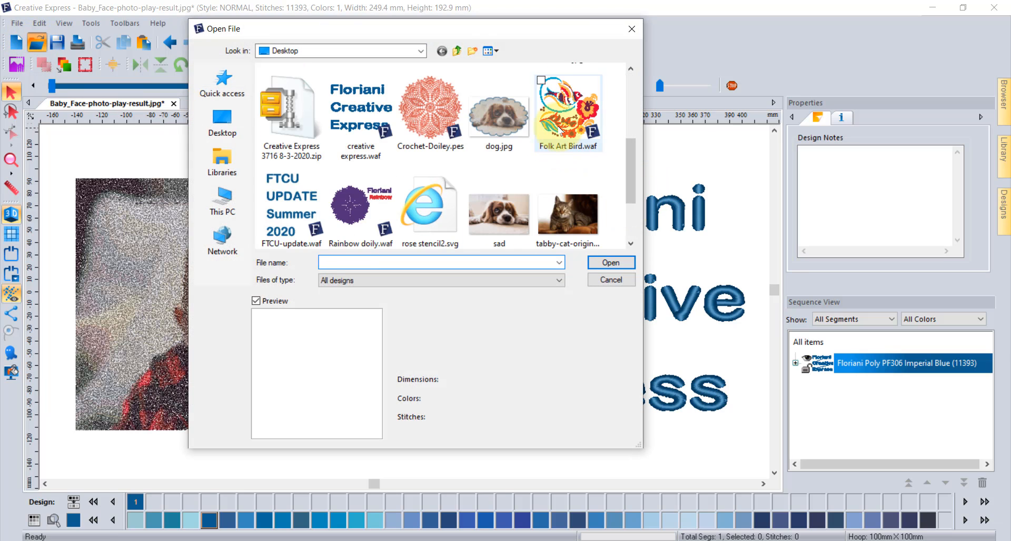
click(559, 150)
click(619, 264)
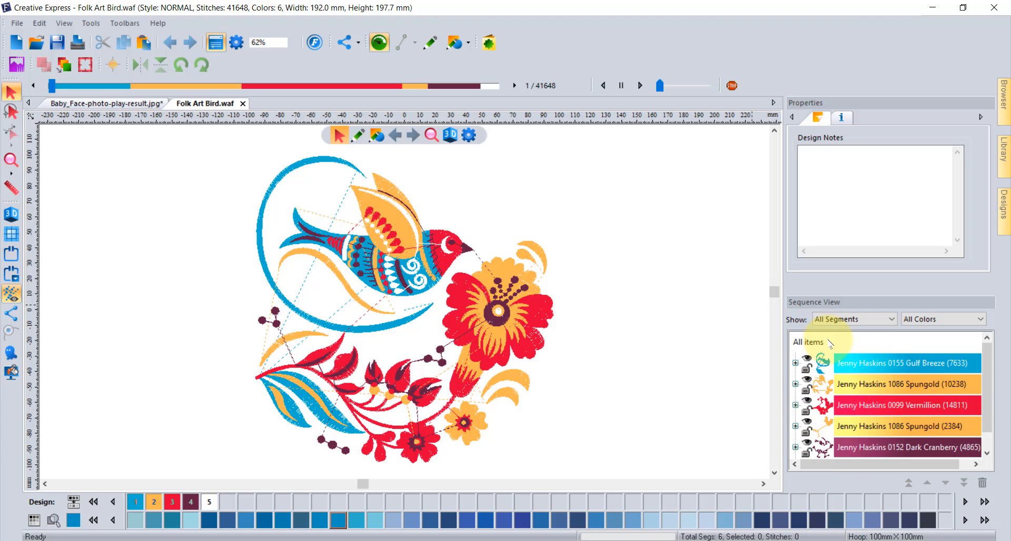
- Hide the design properties to give the sequence view the full height
click(214, 44)
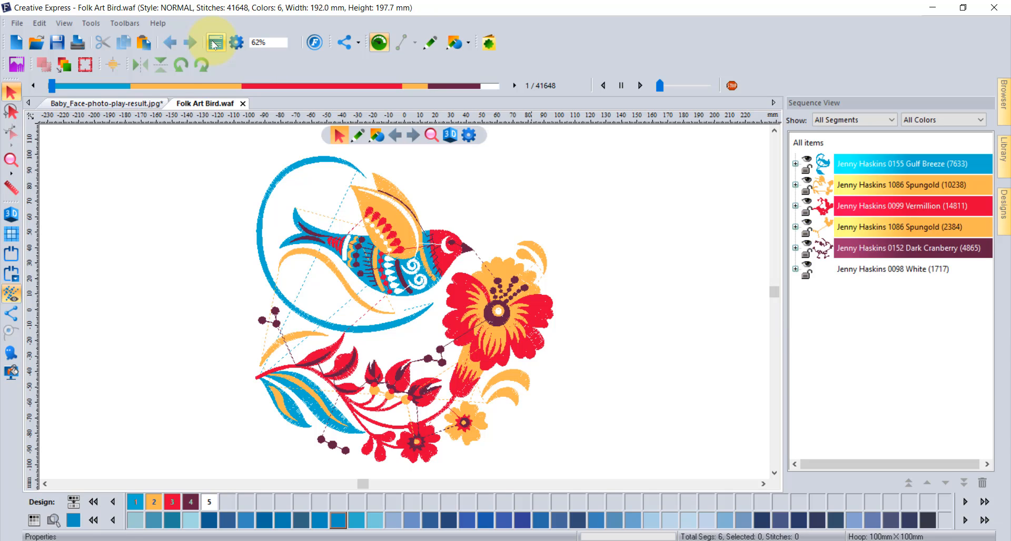
click(214, 44)
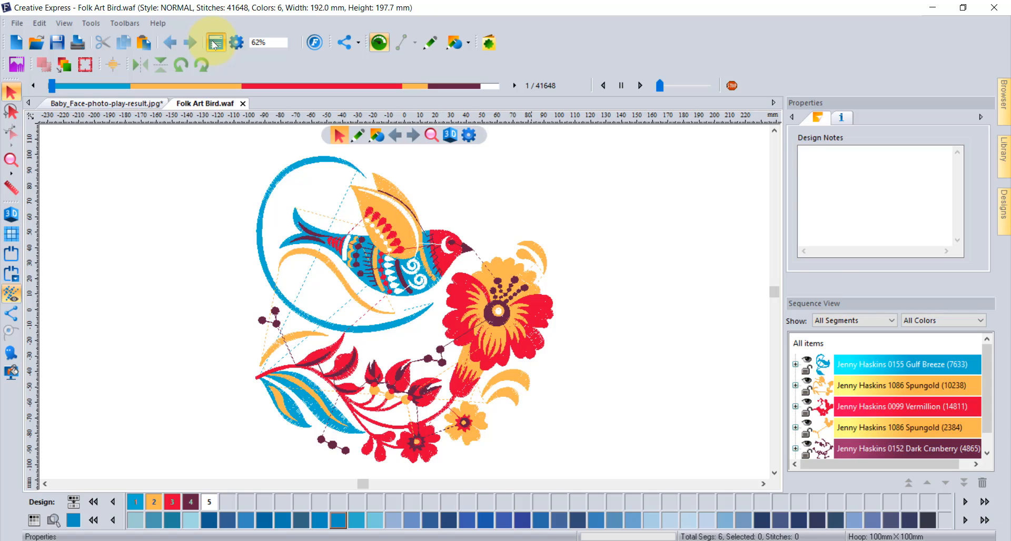
click(214, 44)
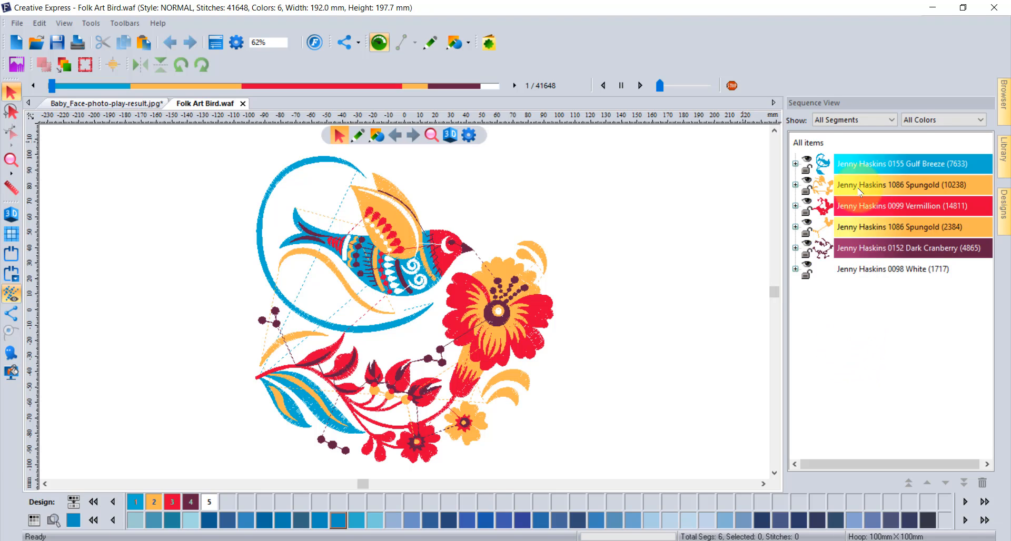
- Select the Gulf Breeze colour and shift it down the sewing order, all the way to last
click(850, 164)
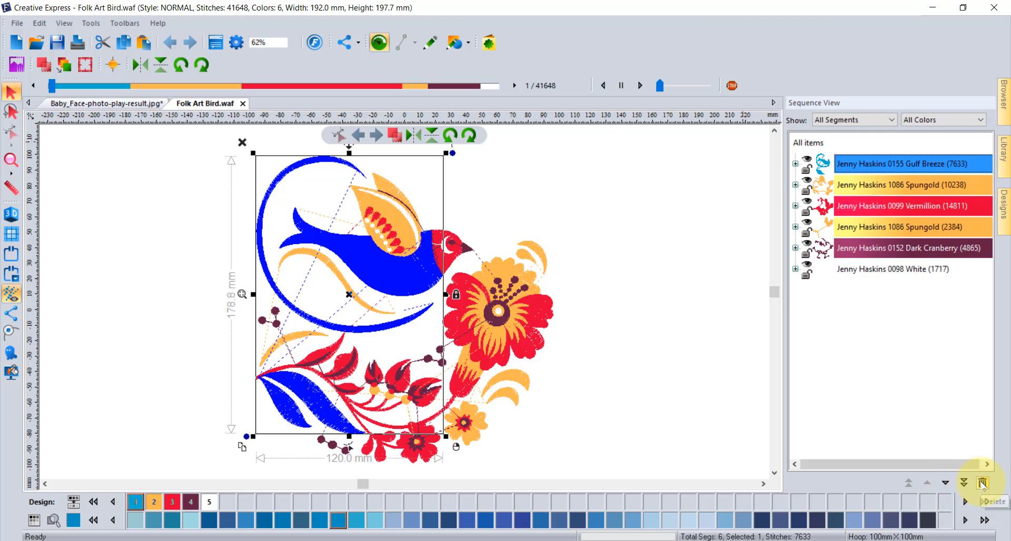
click(946, 484)
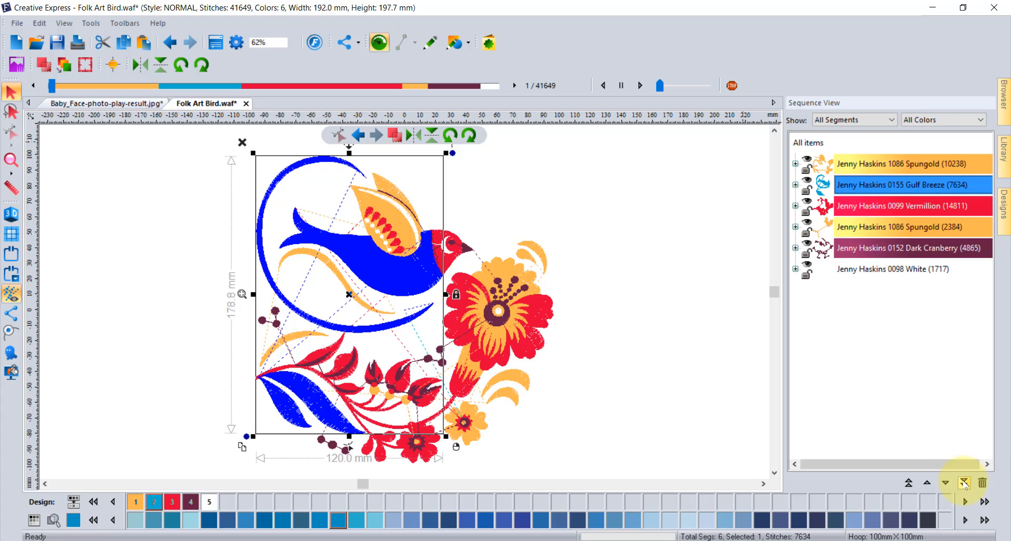
click(964, 483)
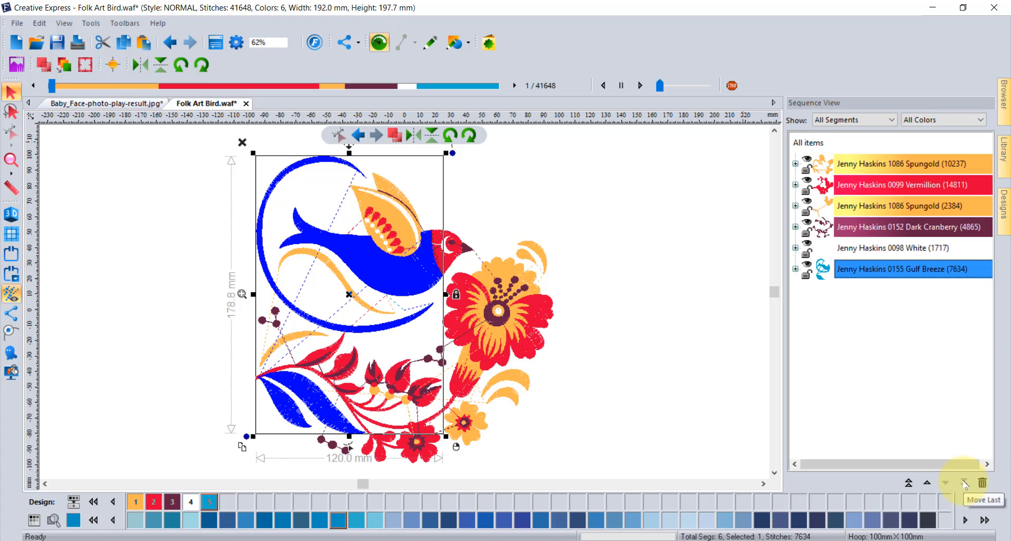
- Move the Gulf Breeze colour back up through the sewing order, one place at a time, to first
click(926, 487)
click(926, 487)
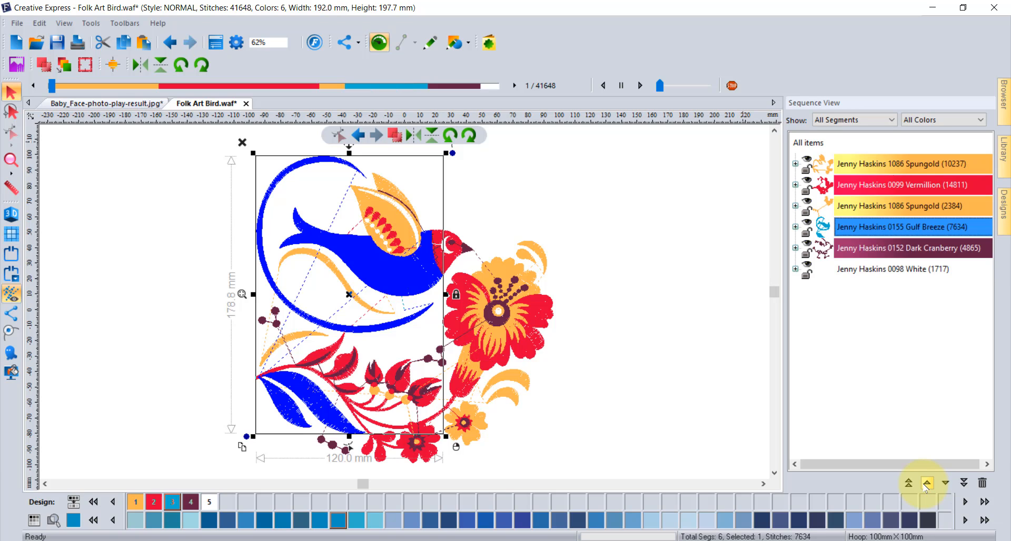
click(925, 486)
click(926, 487)
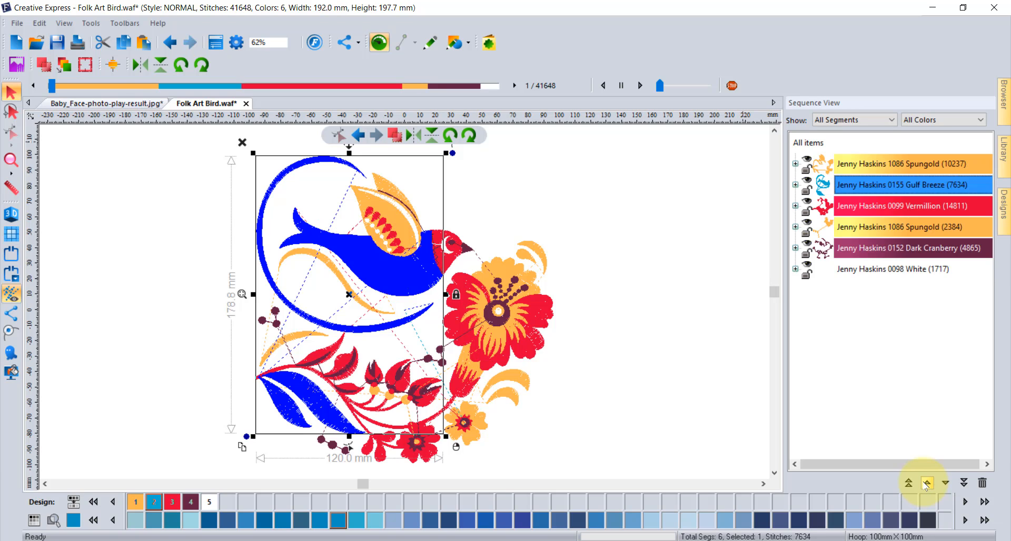
click(926, 486)
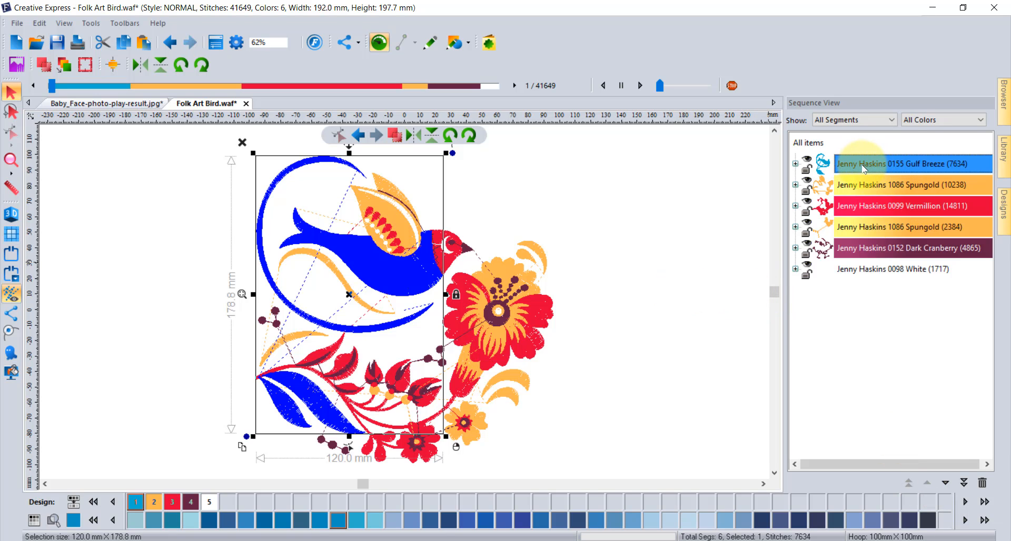
- Reorder the Gulf Breeze colour to third place, directly after Vermillion, and clear the selection
drag(862, 170, 864, 213)
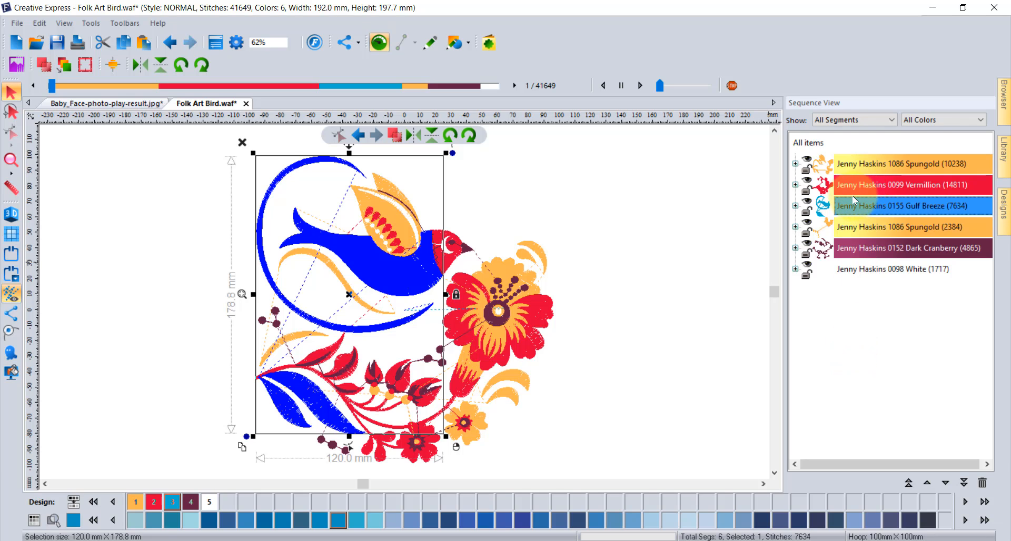
click(633, 248)
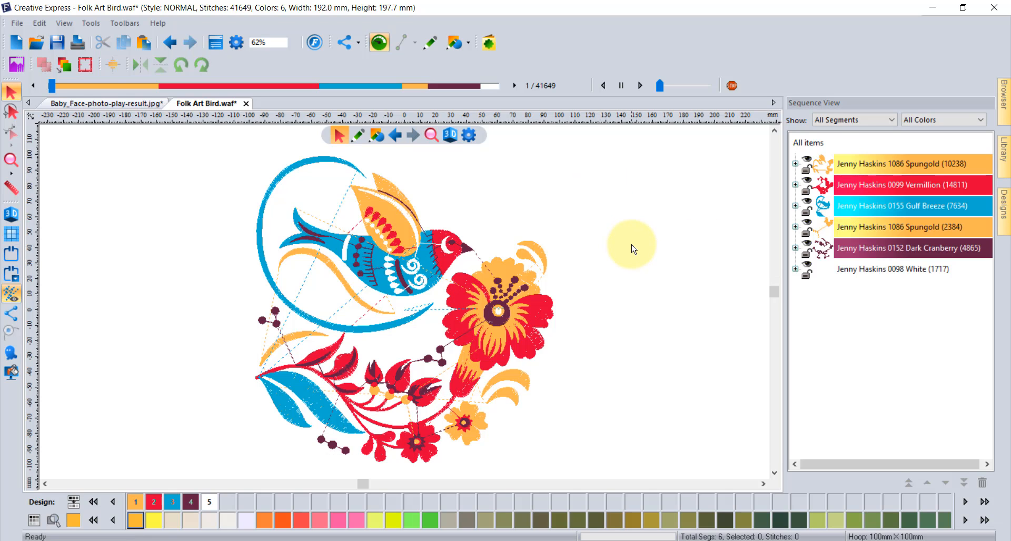
- Show the hoop around the design and change it to the 270mm X 400mm PES hoop
scroll(633, 248, down, 2)
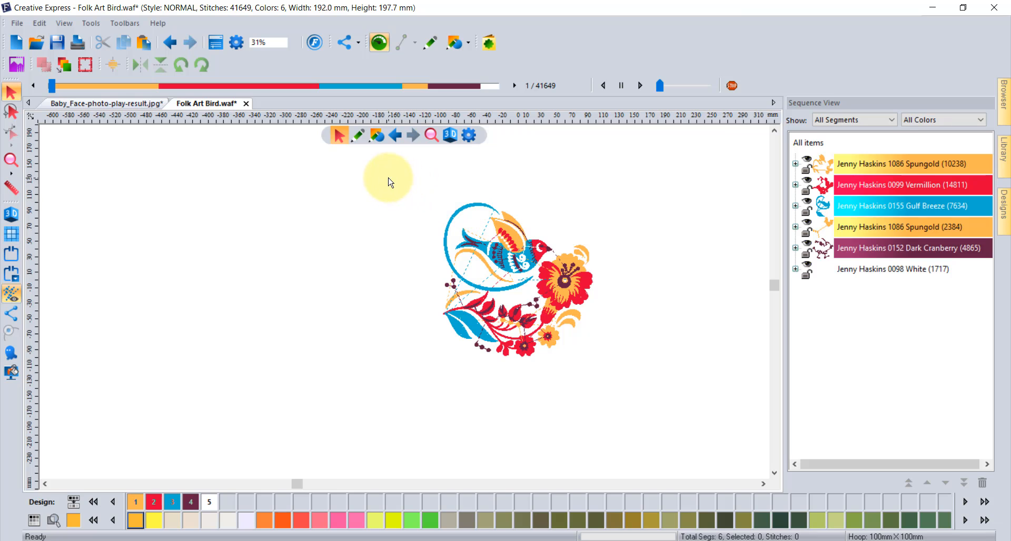
click(14, 255)
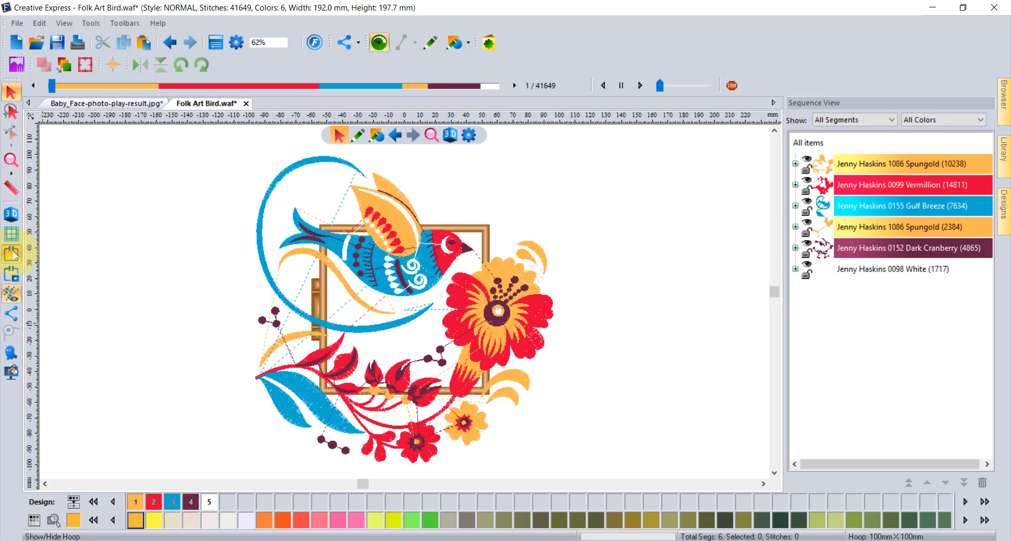
click(11, 273)
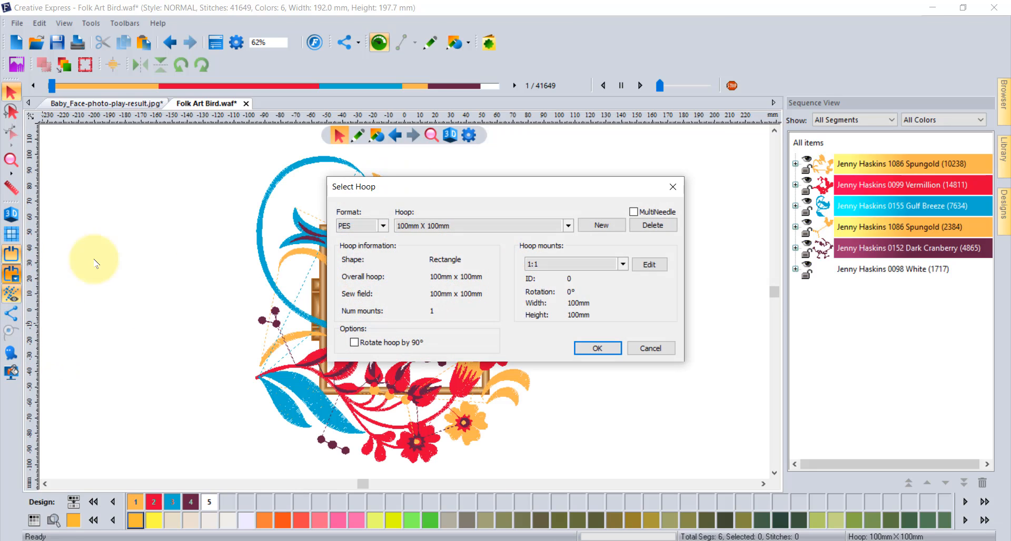
click(416, 225)
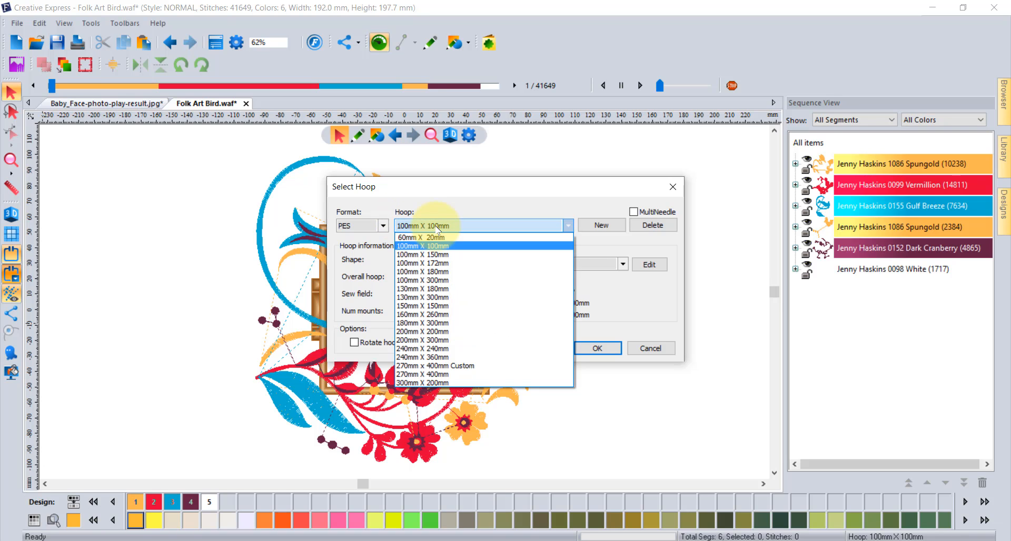
click(421, 375)
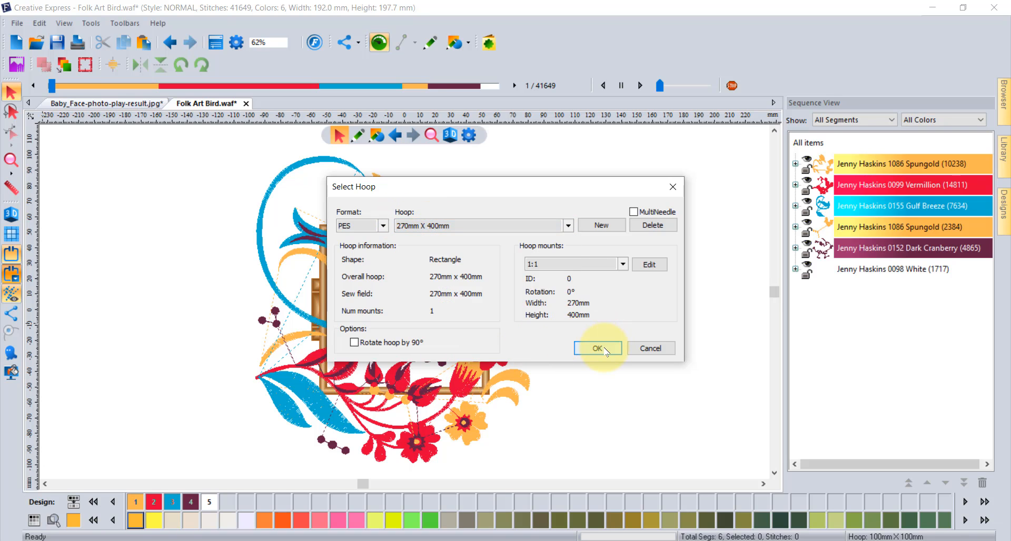
click(597, 349)
- Scale the whole bird design down to about 160.6 x 165.4 mm and deselect it
click(392, 286)
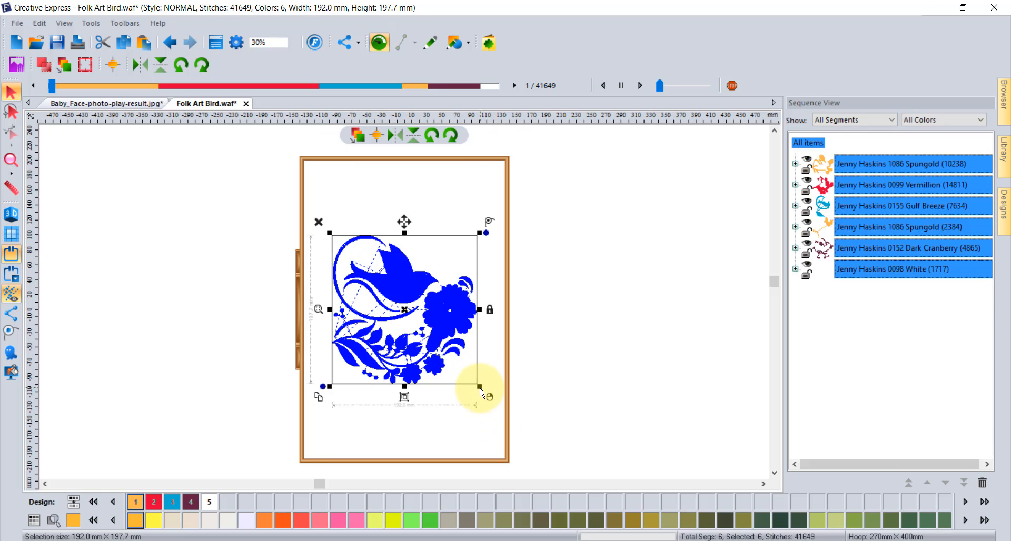
drag(480, 388, 457, 363)
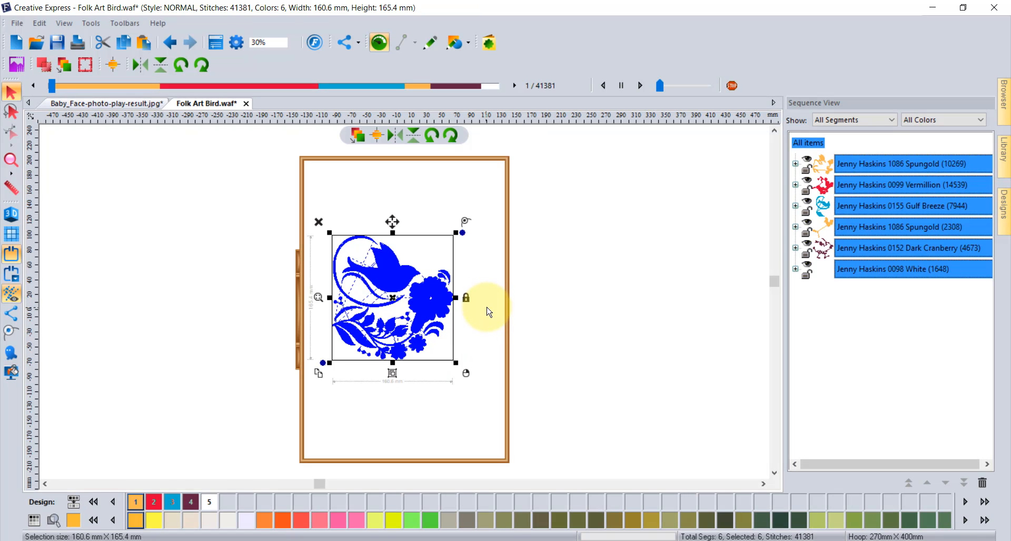
click(487, 312)
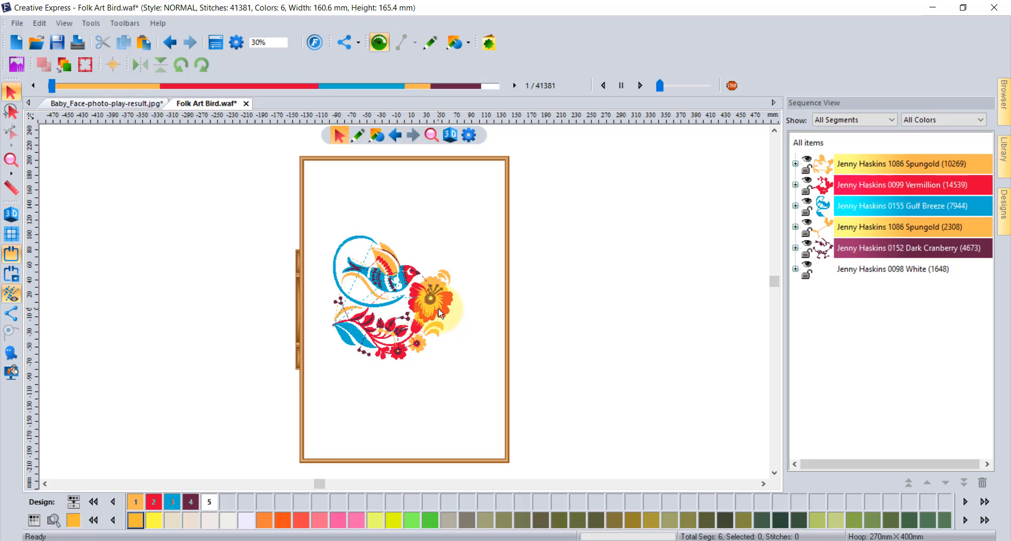
- Move the bird design into the hoop's upper left area and place two smaller rotated copies, one at lower left and one at right
click(438, 309)
drag(443, 311, 377, 171)
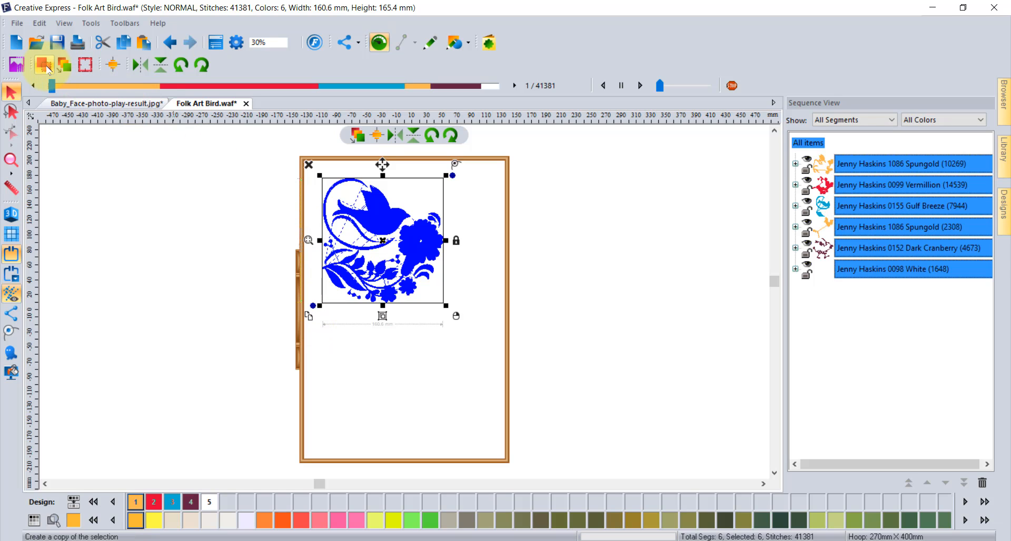
click(47, 67)
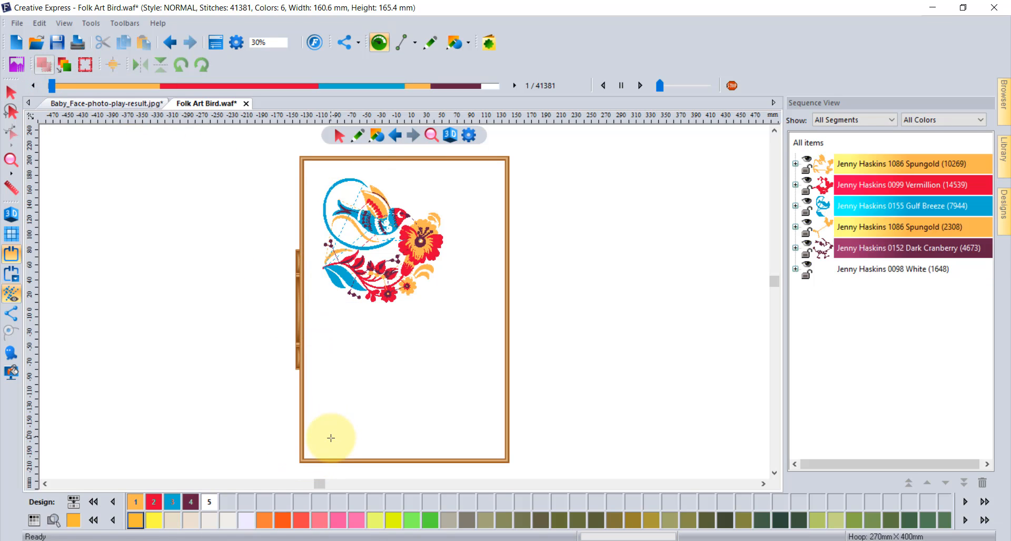
drag(332, 438, 511, 313)
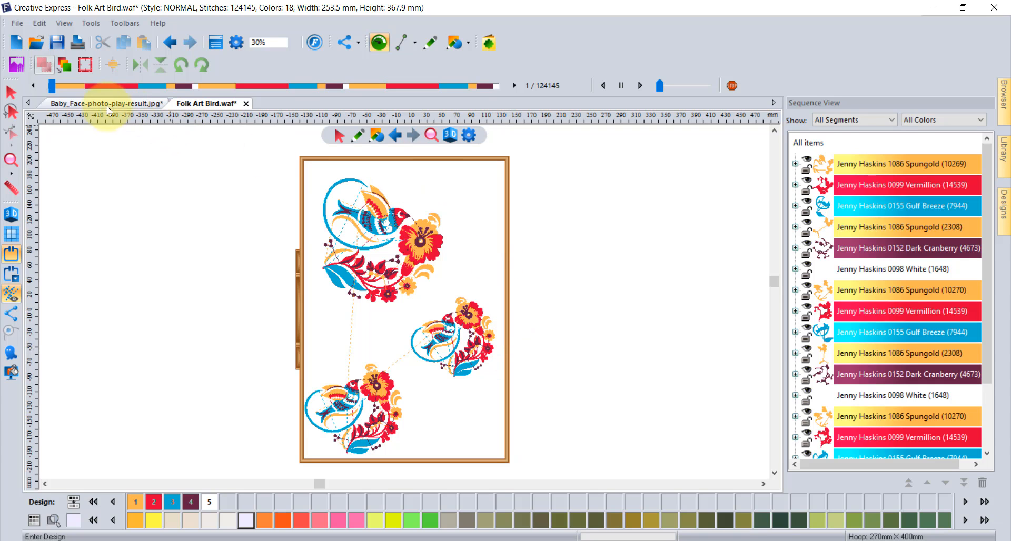
- Run the stitch simulation through to the last stitch and return to the selection tool
drag(52, 88, 514, 91)
click(11, 94)
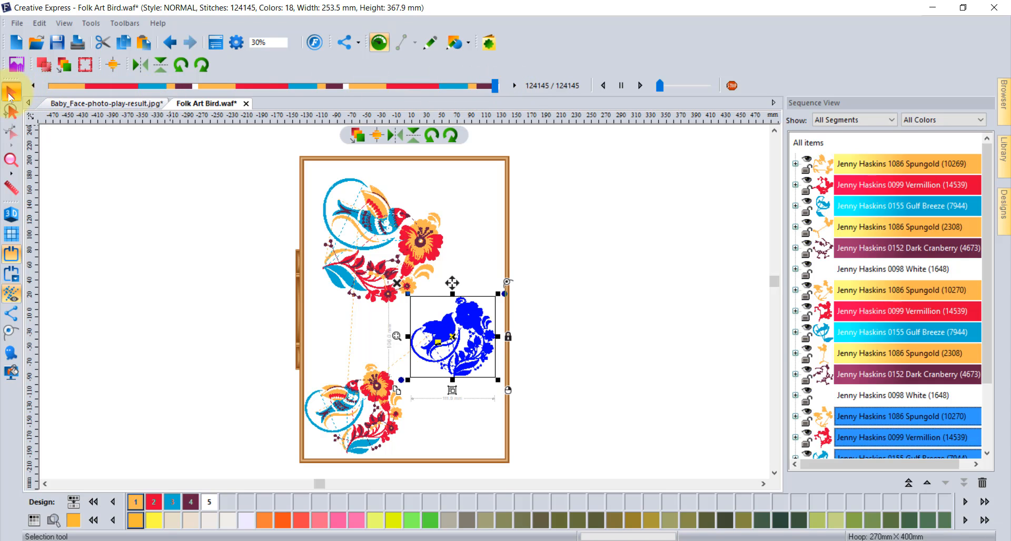
- Clear the selection and run Color Sort on all three birds to combine matching thread colours
click(236, 301)
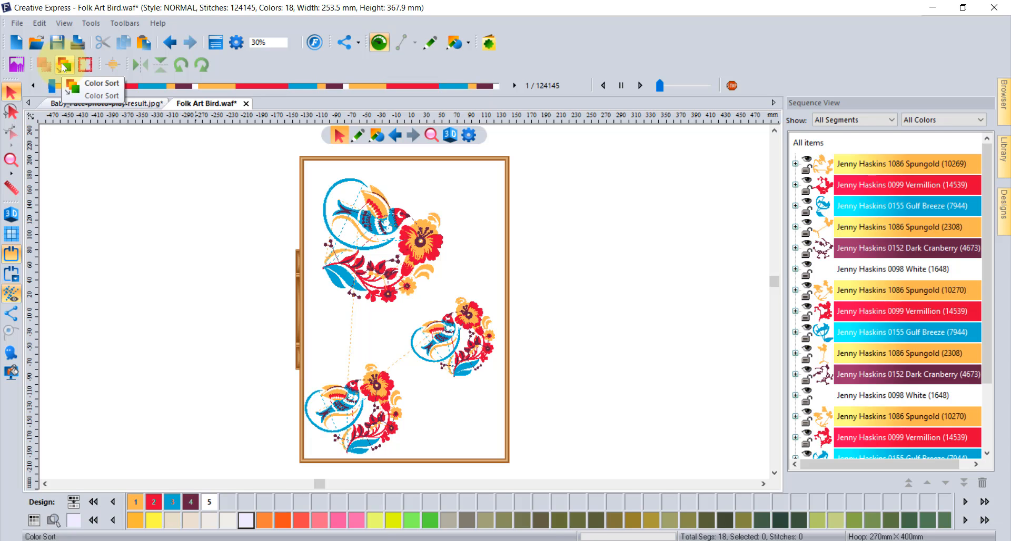
click(63, 65)
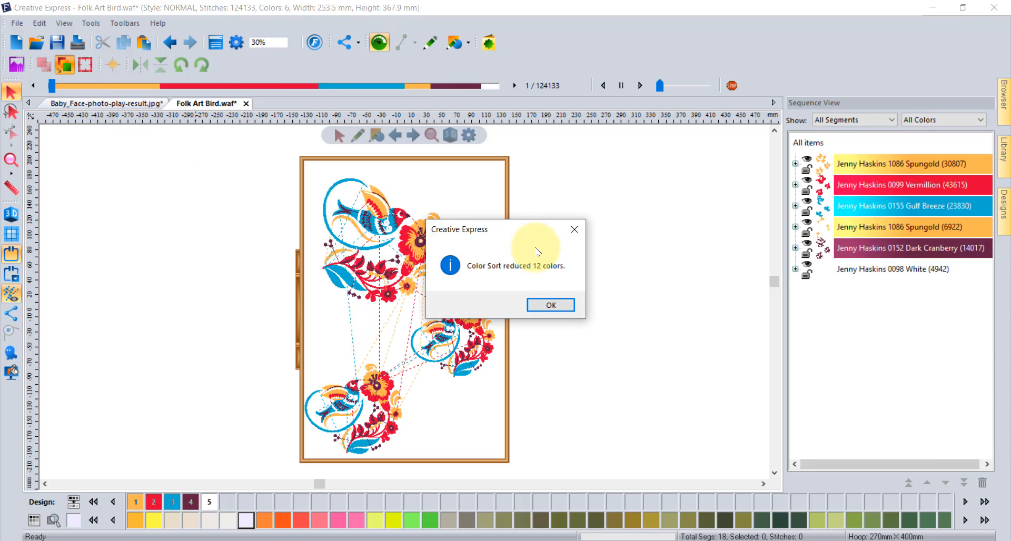
click(551, 306)
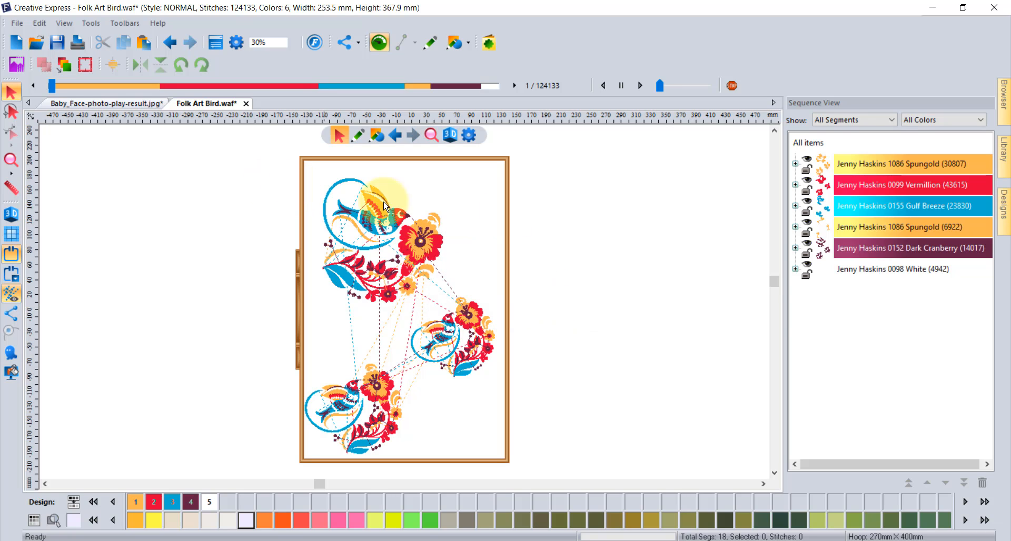